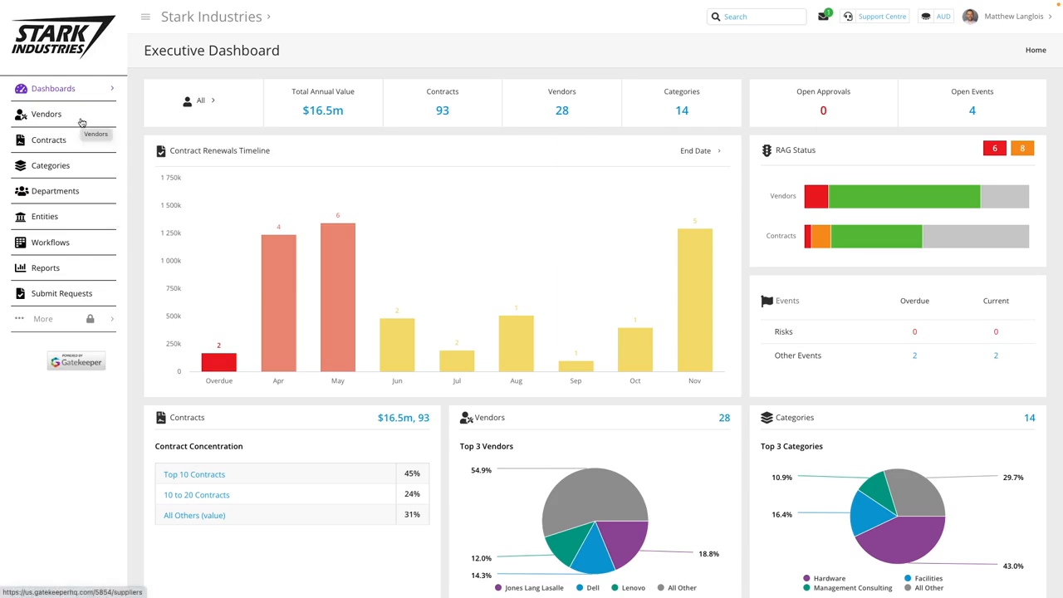
- Open the May contracts report from the renewals timeline, and go to the overview of all available reports
mouse_move(332, 320)
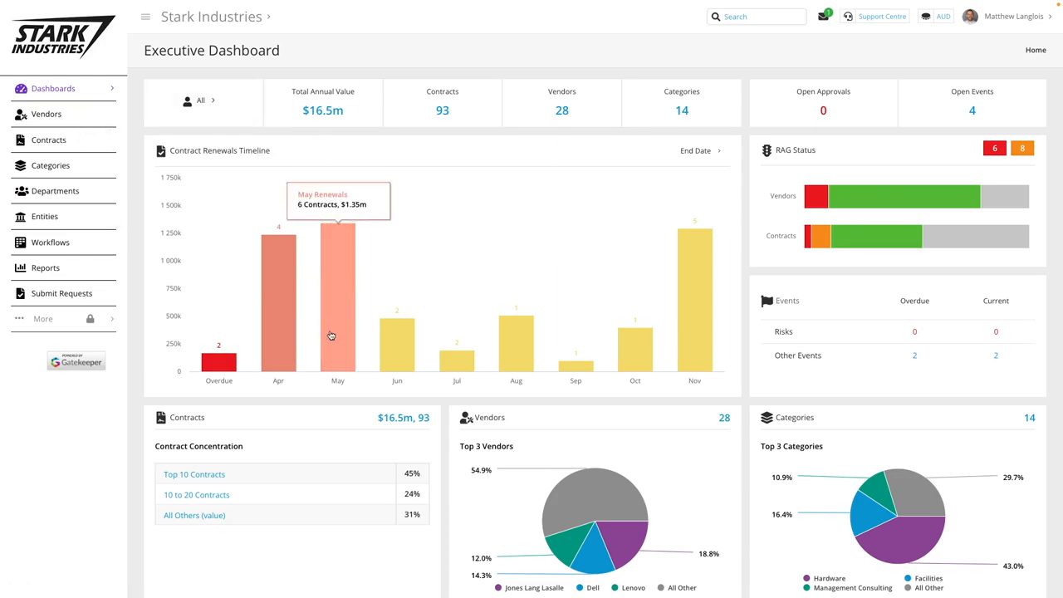
left_click(337, 283)
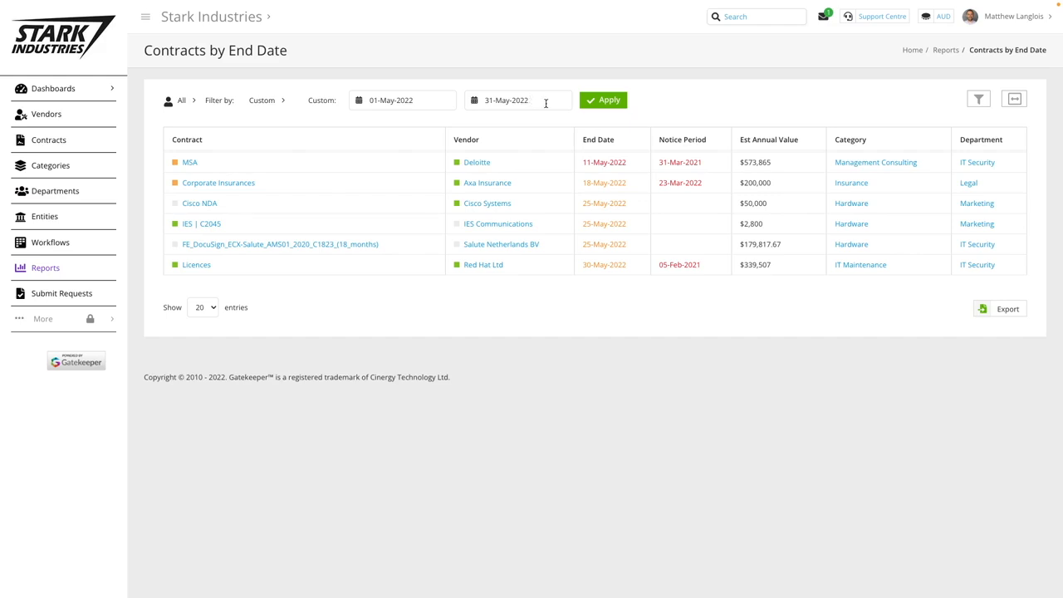
left_click(944, 52)
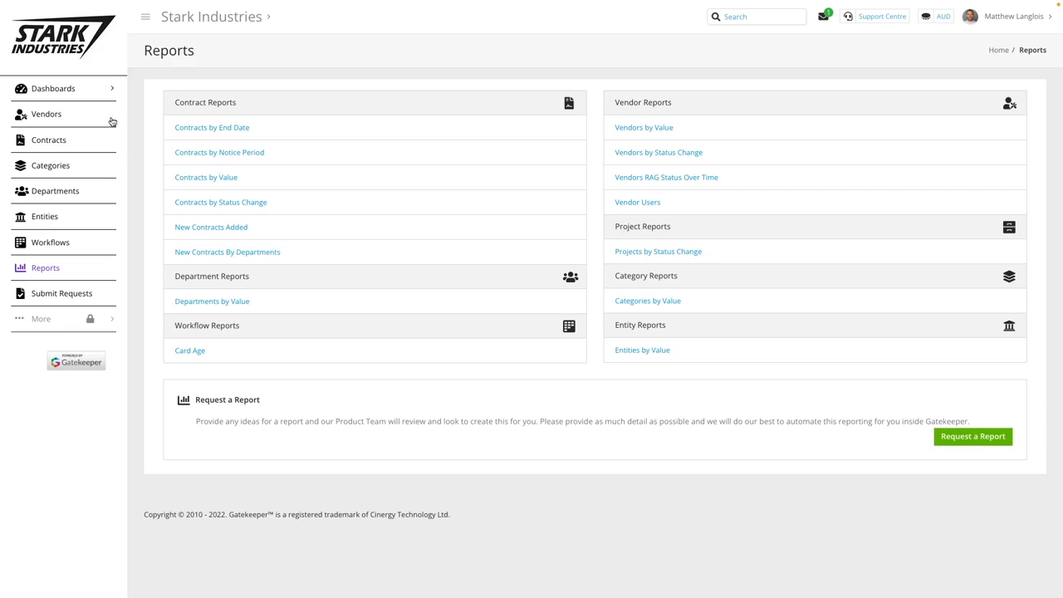
- Open the contracts list and view the options for adding contracts
left_click(91, 146)
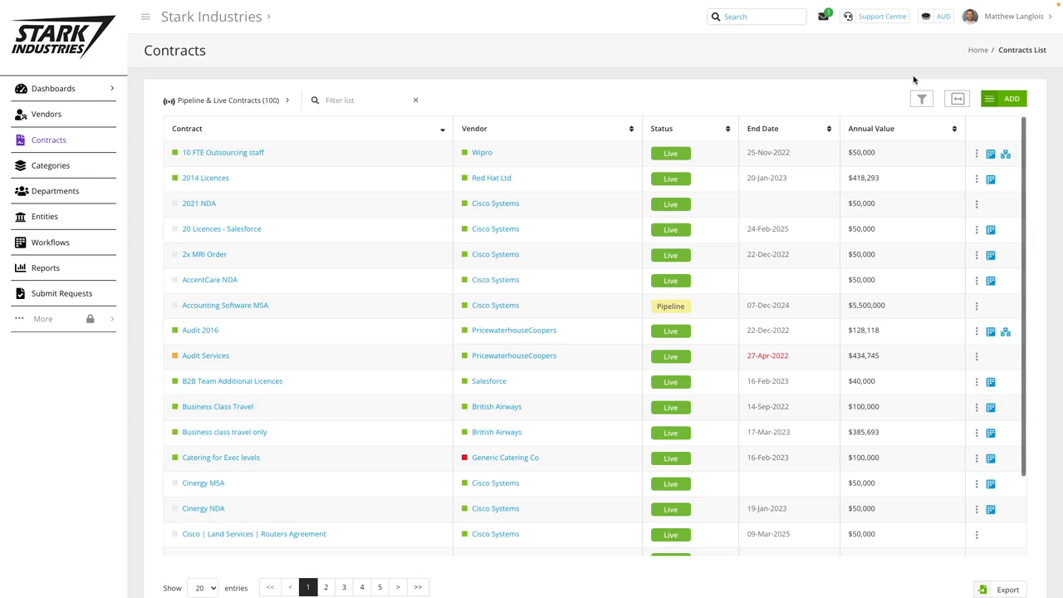
left_click(1001, 99)
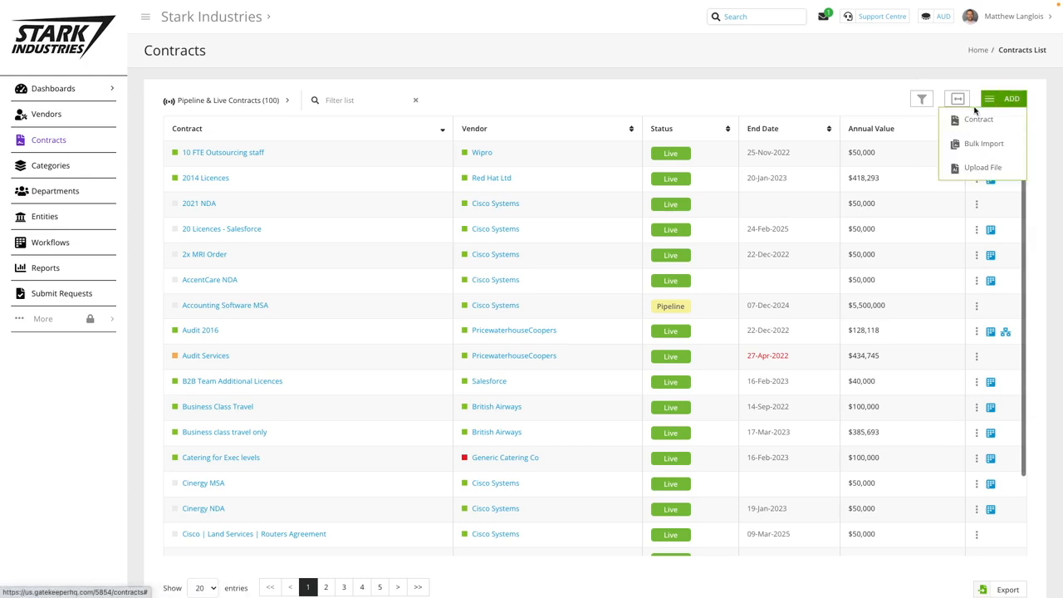
left_click(801, 98)
- Search the whole system for Cisco, look through the results, and close them
left_click(768, 18)
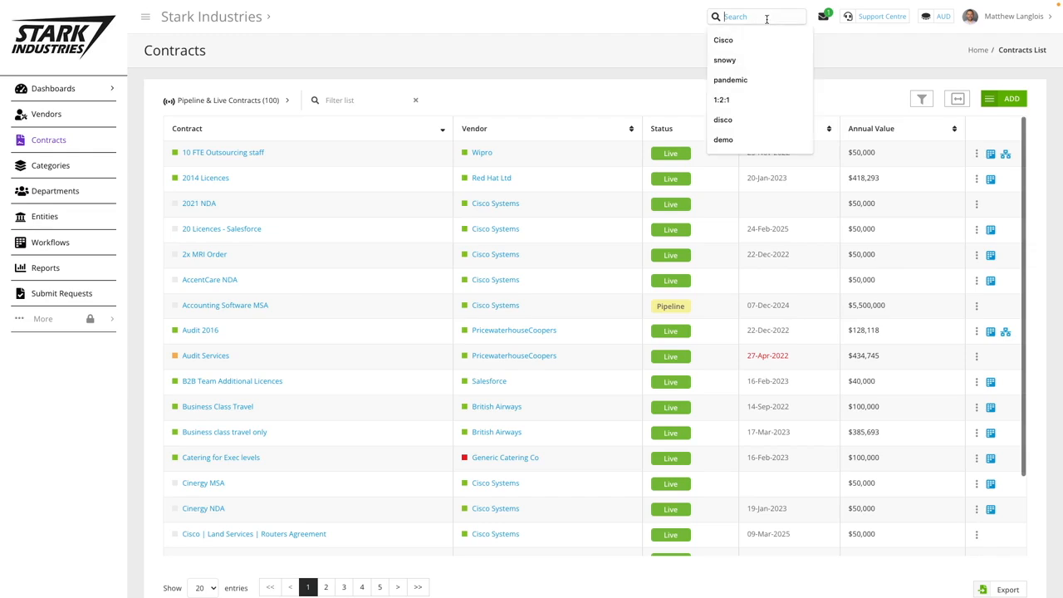
left_click(762, 38)
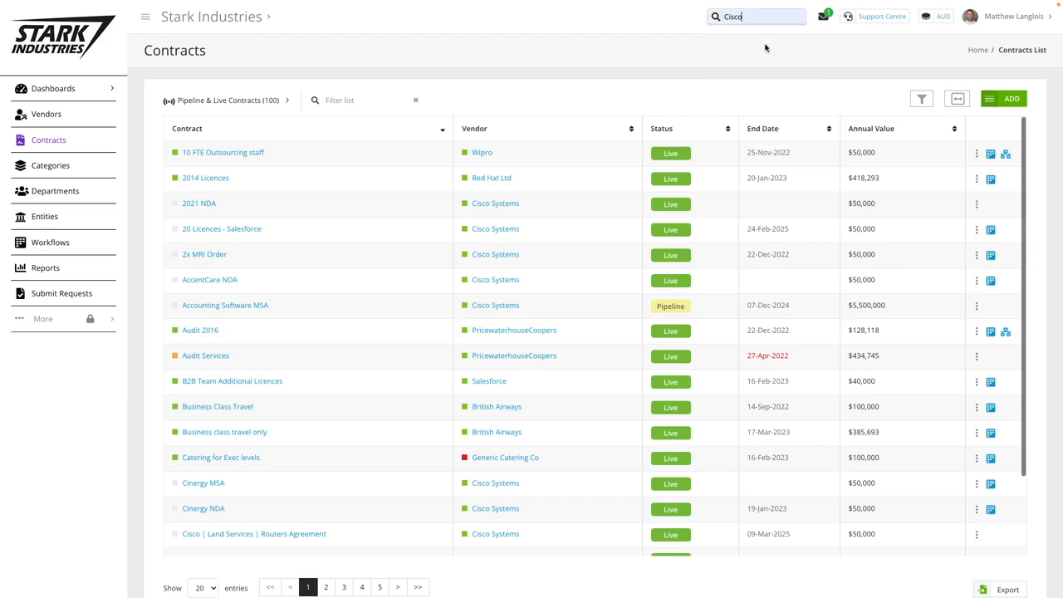
key("Return")
scroll(408, 337, "down", 6)
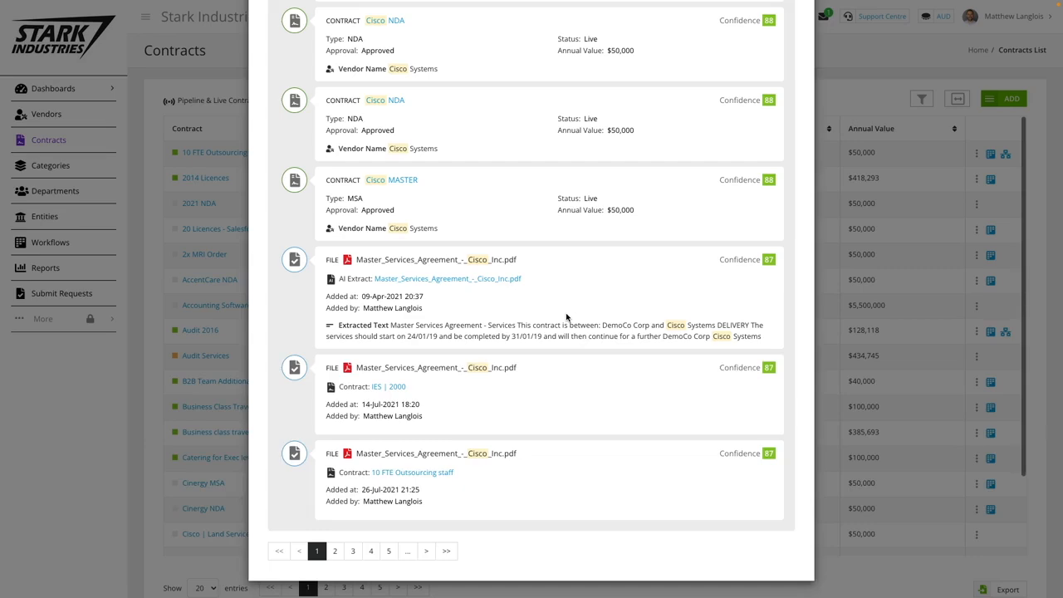
scroll(585, 311, "up", 8)
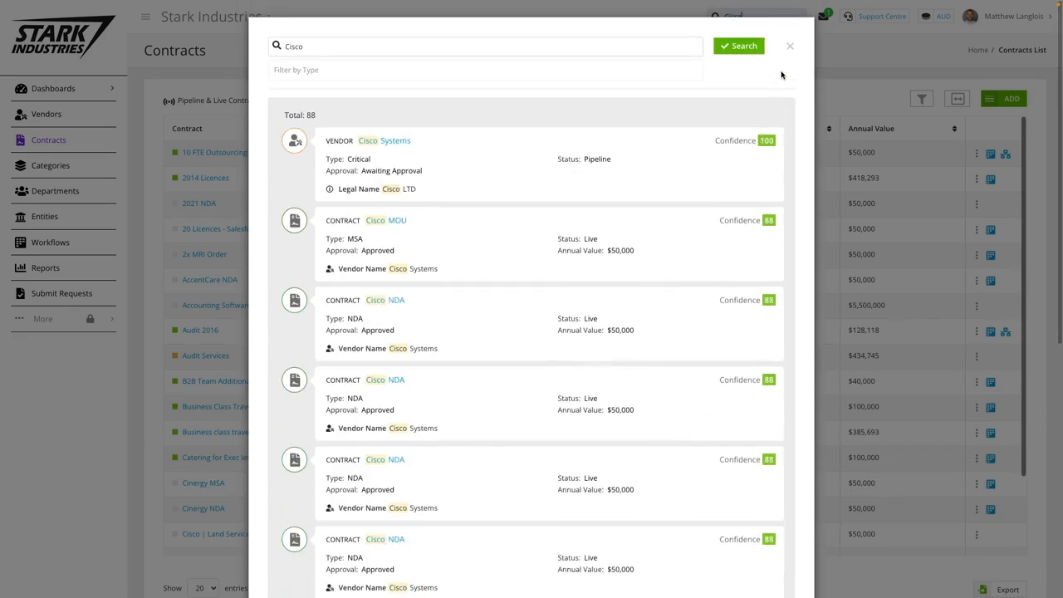
left_click(791, 45)
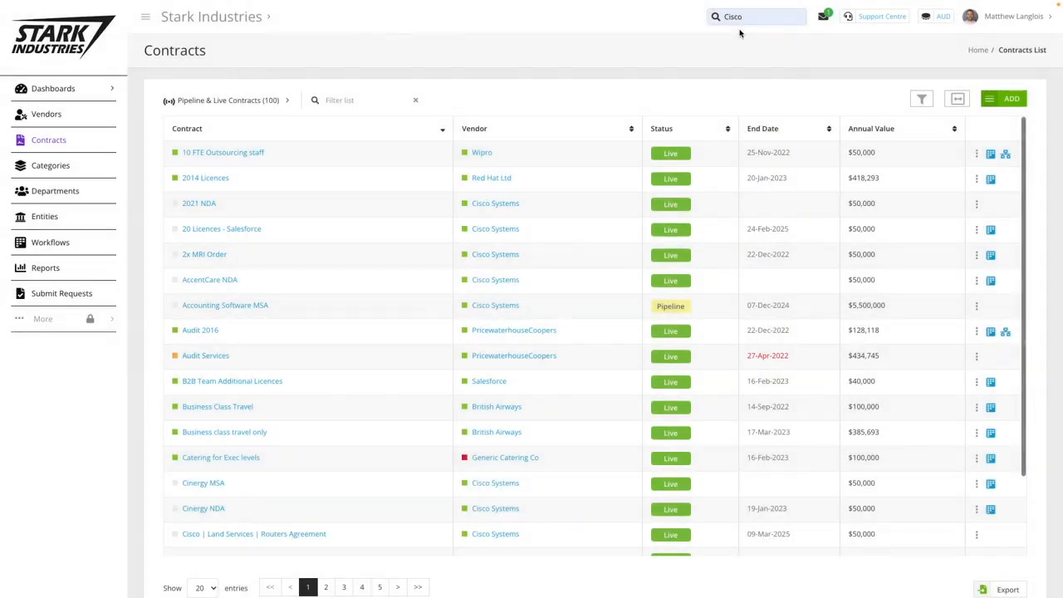
- Open the 10 FTE Outsourcing staff contract and examine its data sections, related contracts and master file preview
left_click(216, 157)
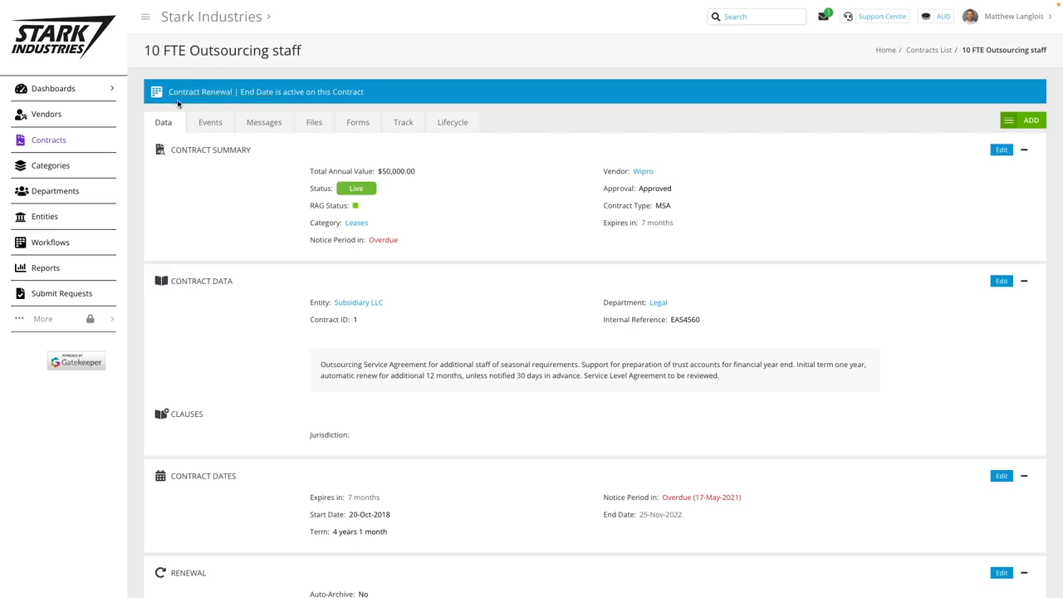
scroll(294, 356, "down", 1)
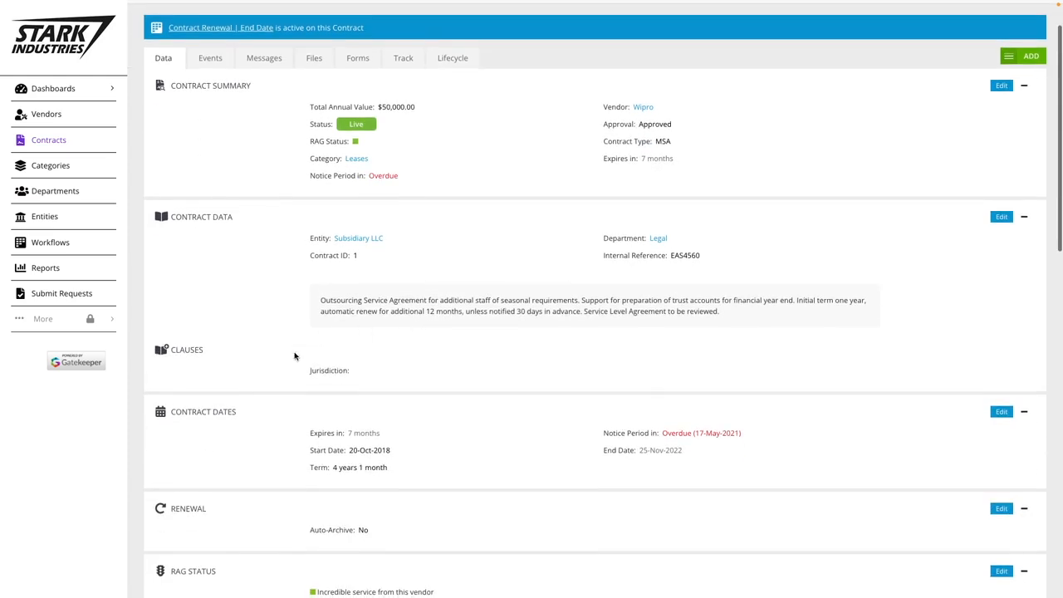
scroll(418, 344, "down", 4)
scroll(465, 313, "down", 2)
left_click_drag(169, 285, 207, 284)
left_click(239, 287)
scroll(240, 292, "down", 4)
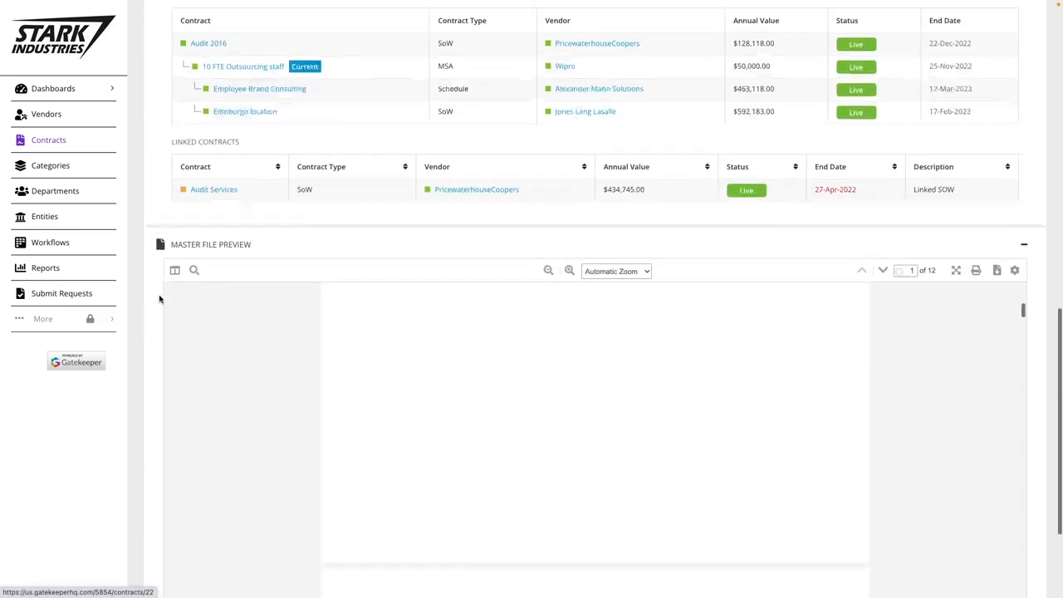
scroll(160, 299, "down", 2)
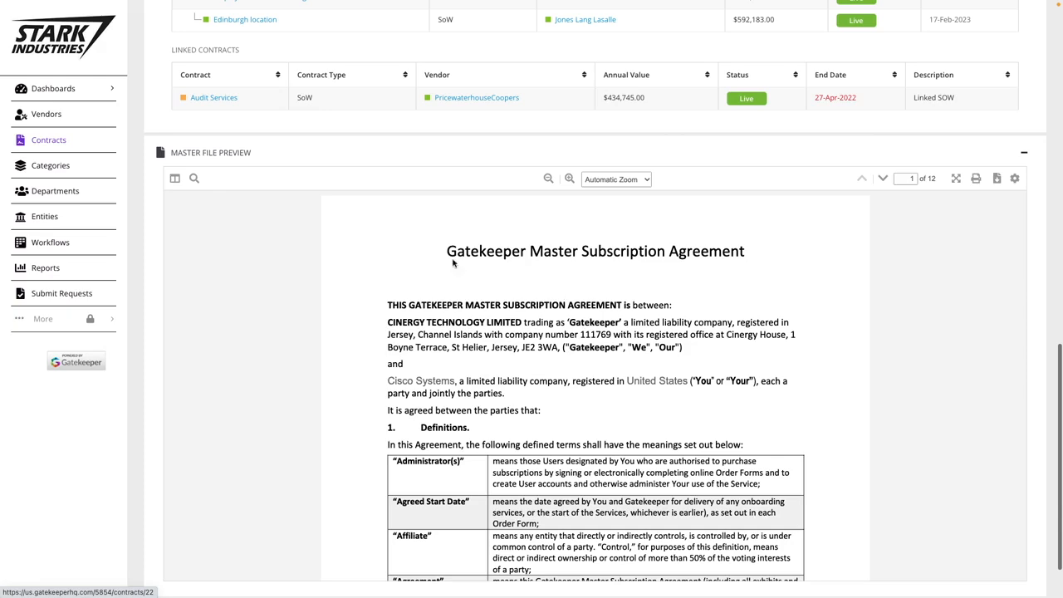
- Search the master file preview for "gatekeeper" and go through the first few matches
left_click(193, 178)
type("gatekeeper")
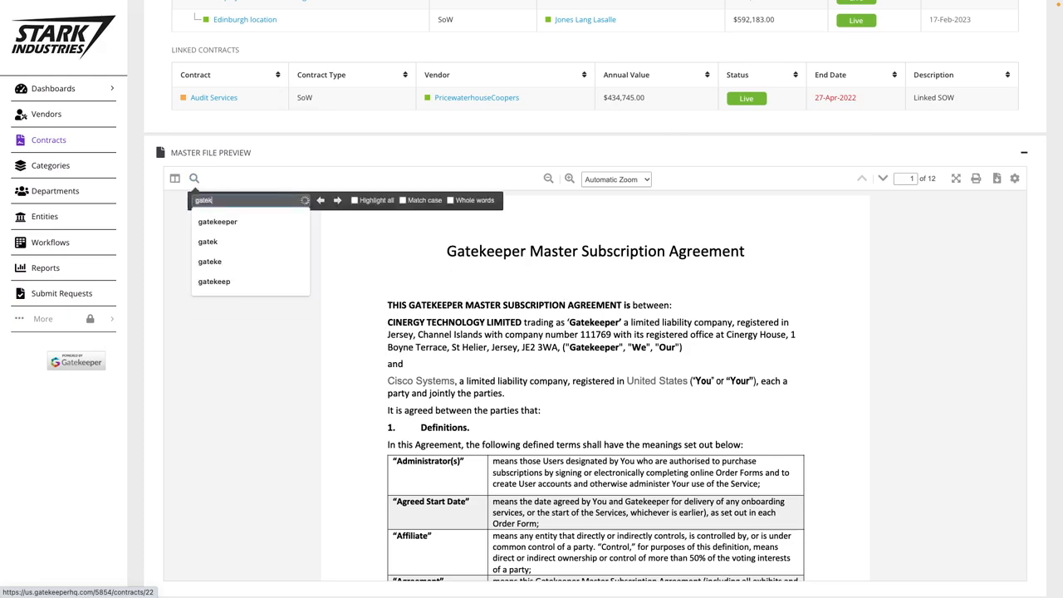
key("Return")
key("Return")
key("Return")
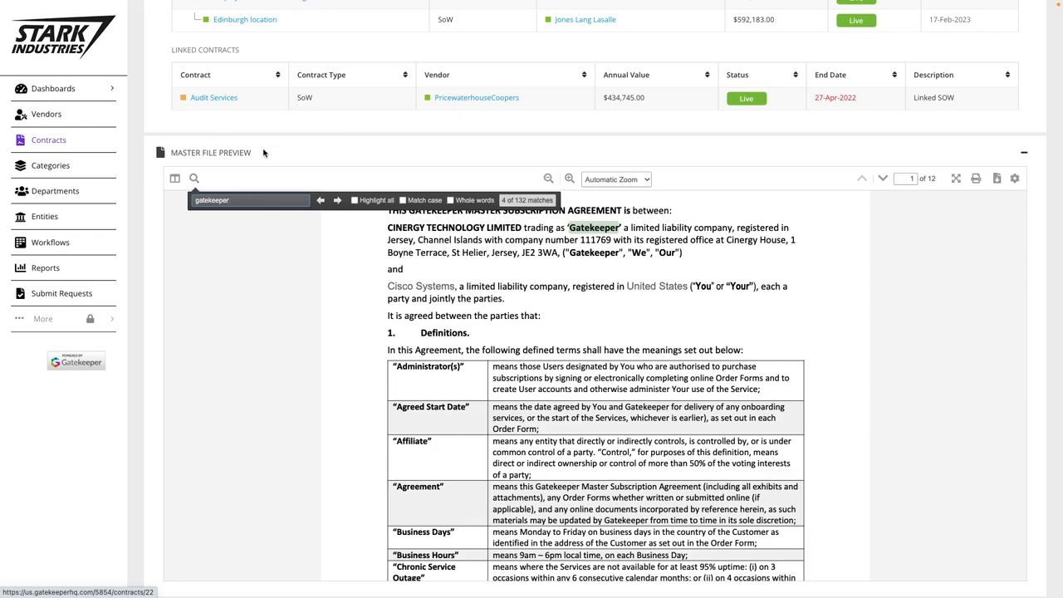
- View the contract's lifecycle timeline and its files, and return to the contract data
scroll(253, 154, "up", 1)
scroll(253, 154, "up", 10)
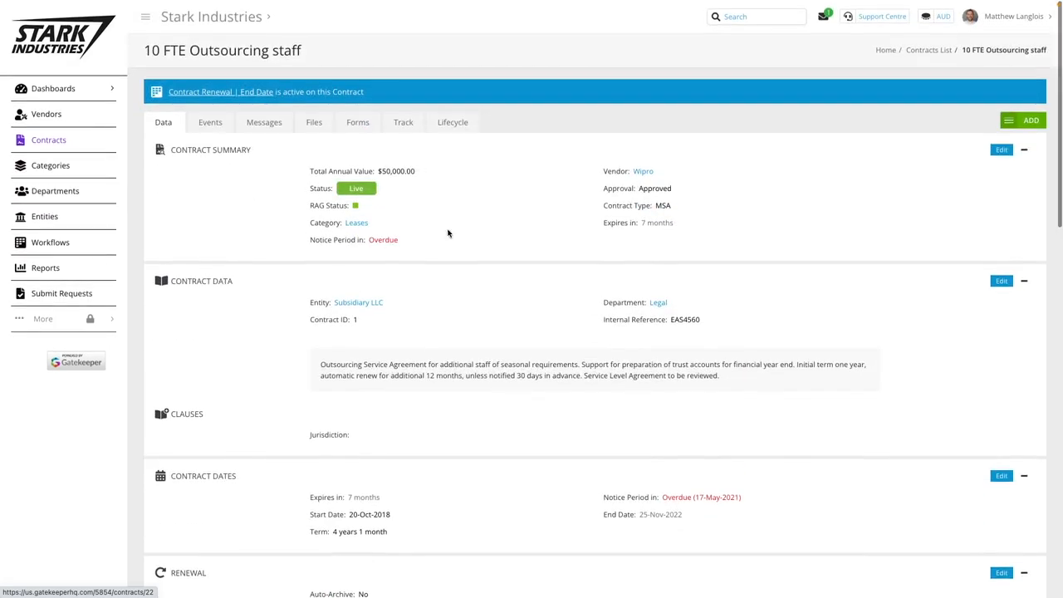
left_click(466, 127)
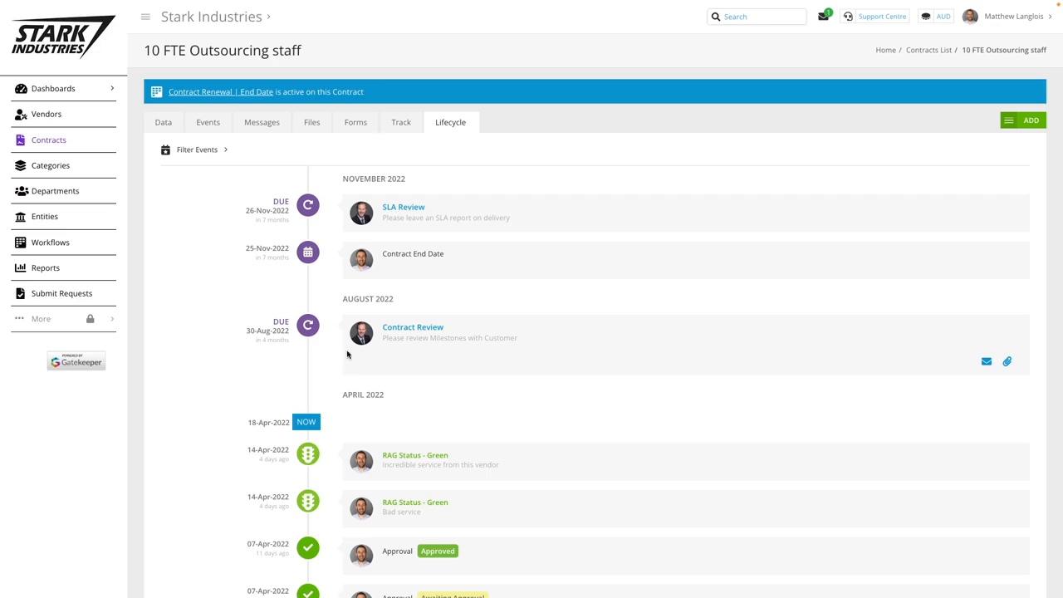
left_click(314, 124)
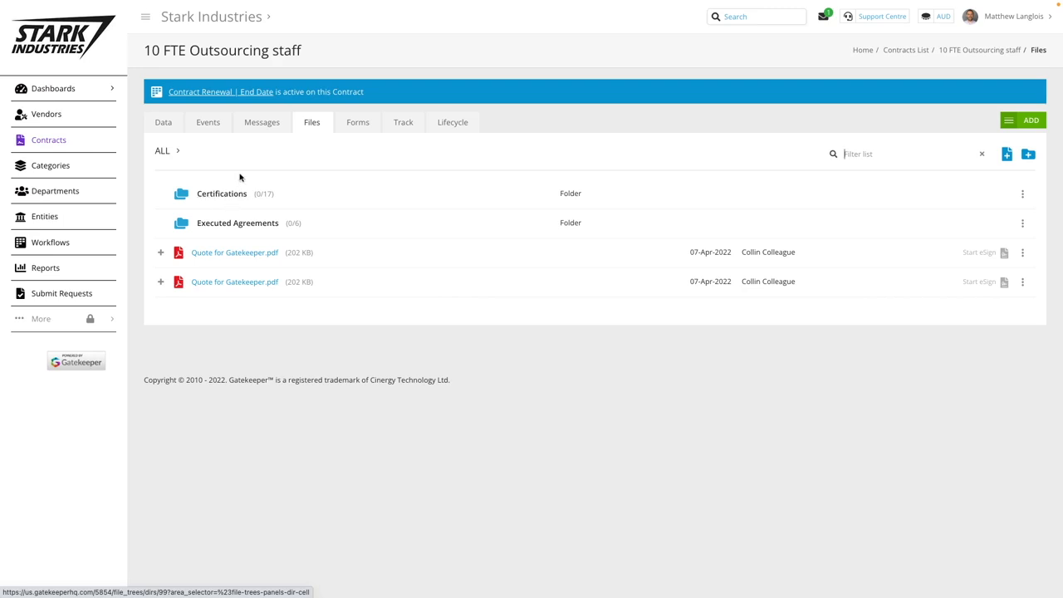
left_click(164, 123)
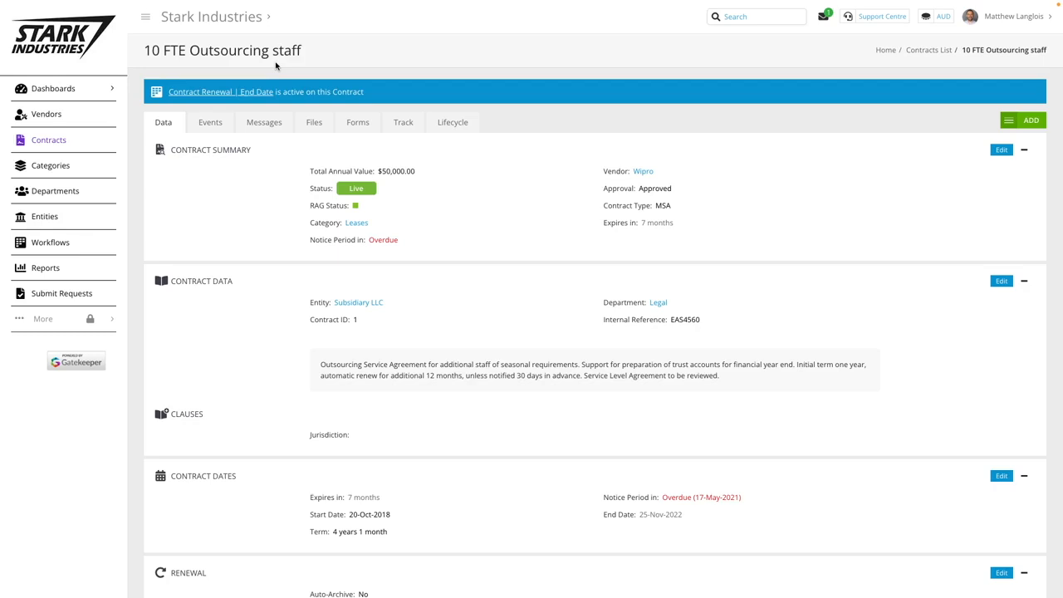
- Go to the workflows overview, view the best practice template library, and close it
left_click(73, 247)
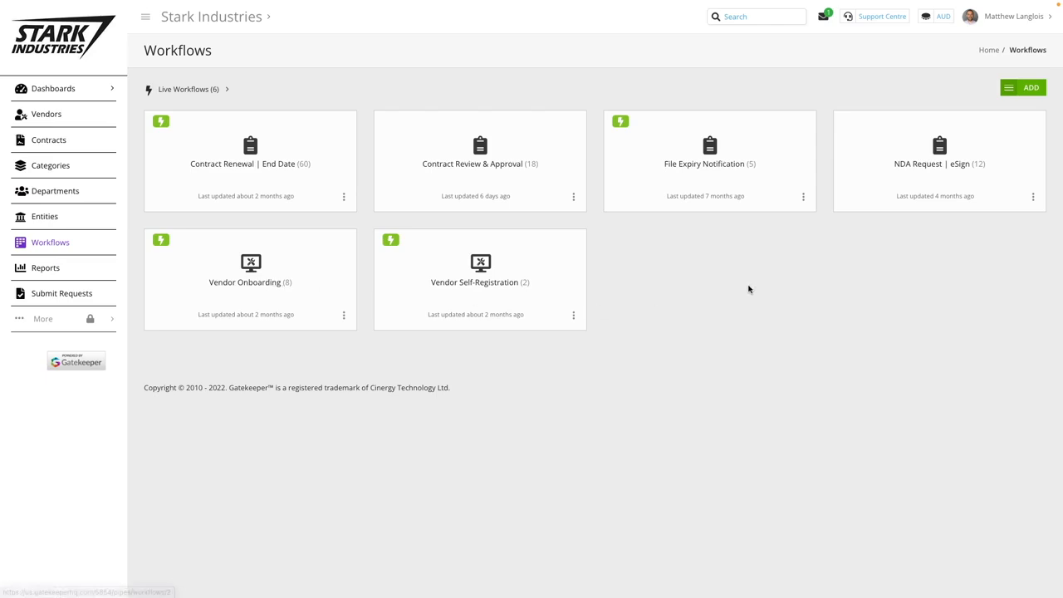
left_click(1028, 87)
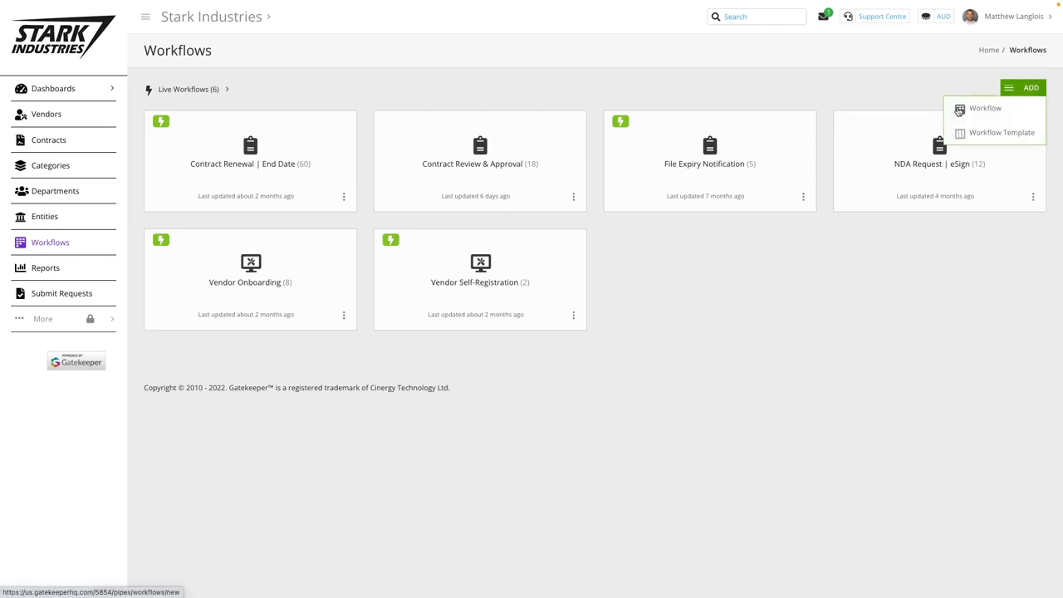
left_click(997, 133)
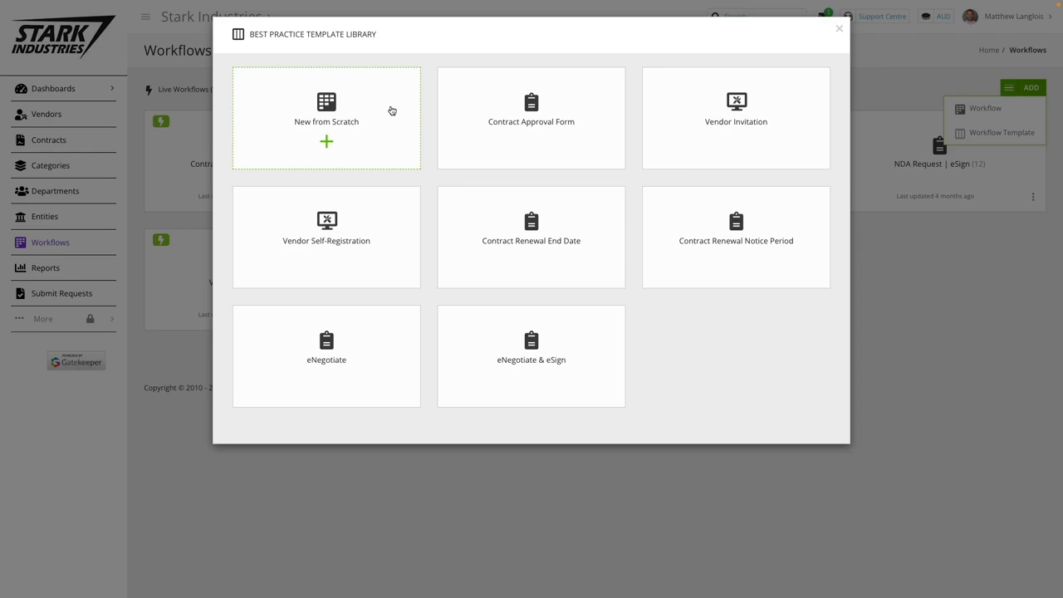
left_click(839, 30)
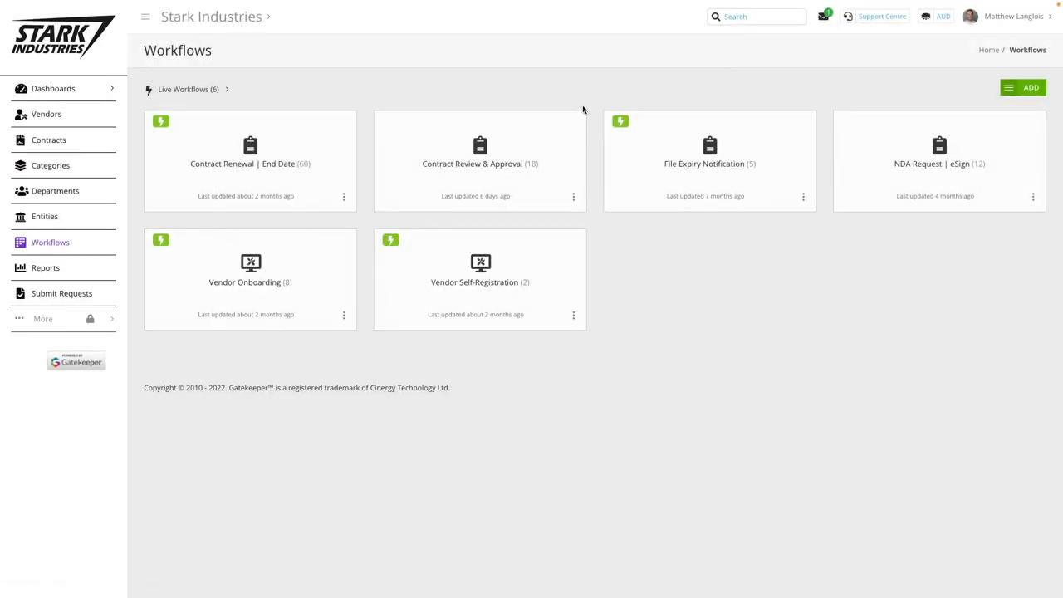
- Open the Contract Review & Approval workflow and examine its phases from Contract Request Form to Fully Executed
left_click(485, 168)
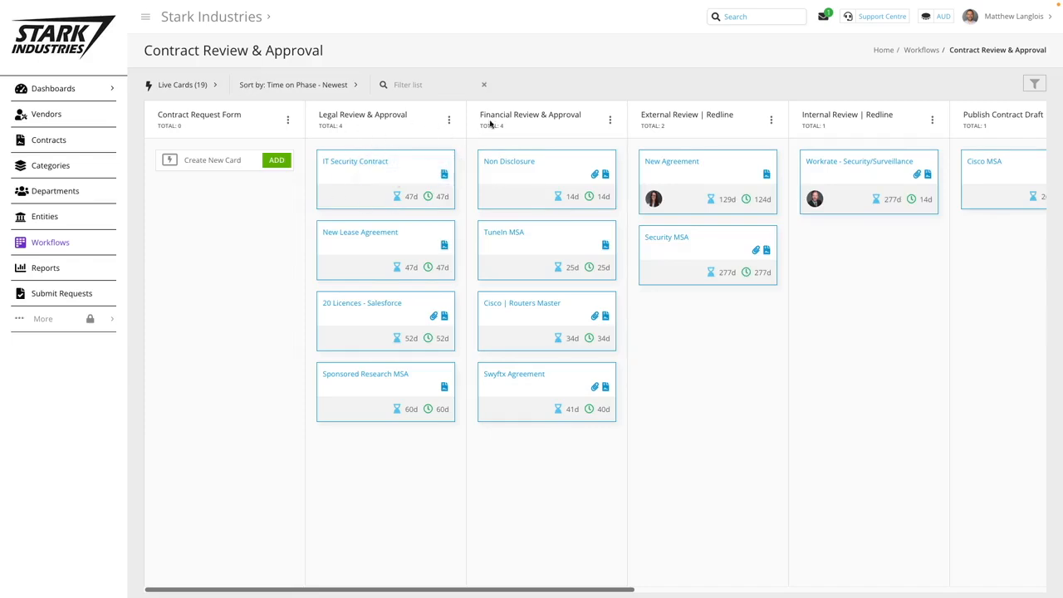
scroll(494, 118, "right", 2)
scroll(495, 118, "right", 1)
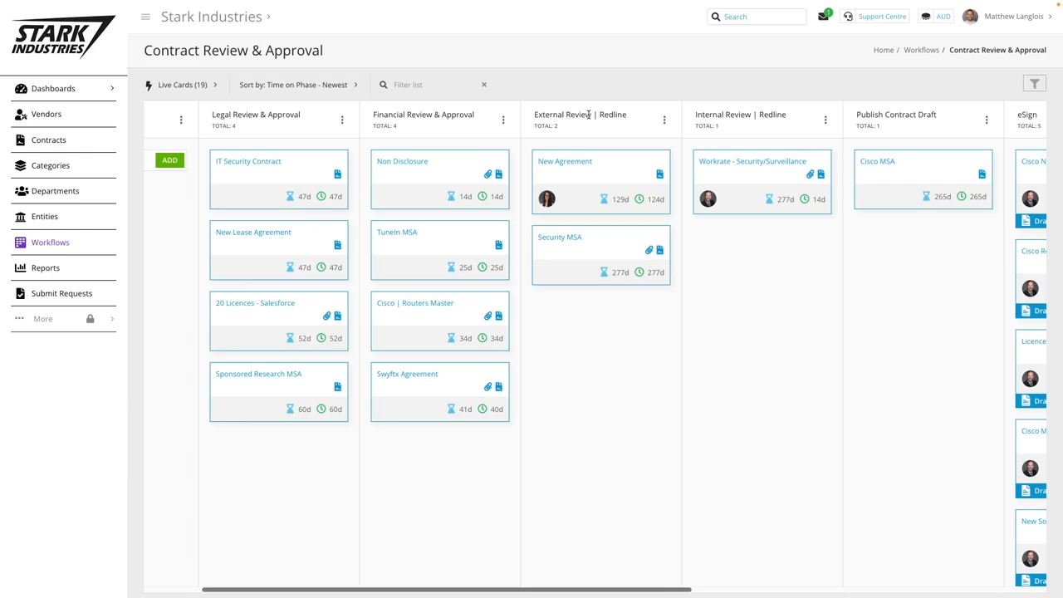
scroll(581, 120, "right", 15)
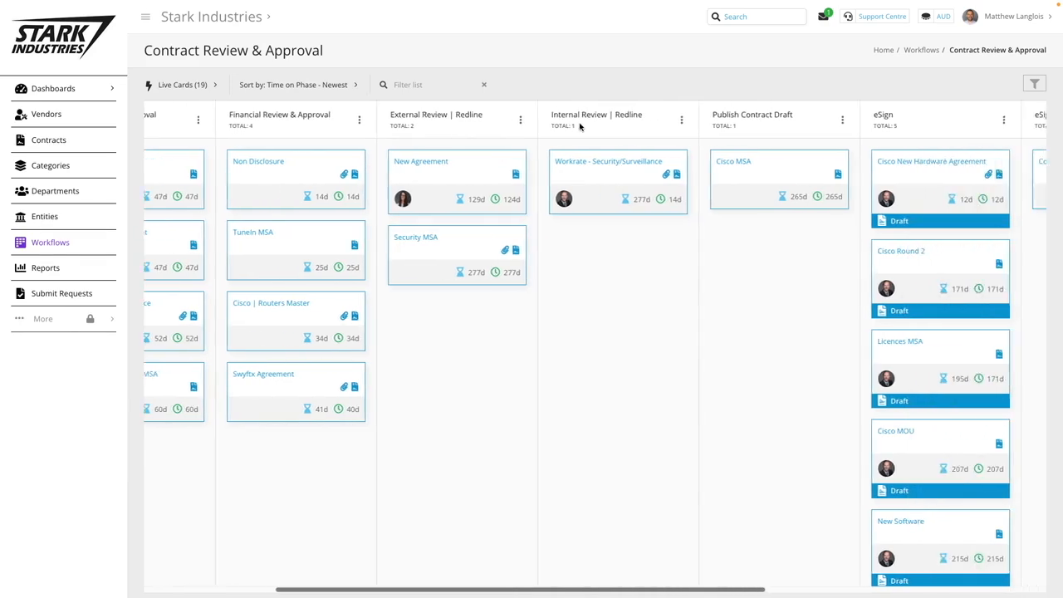
scroll(531, 132, "right", 1)
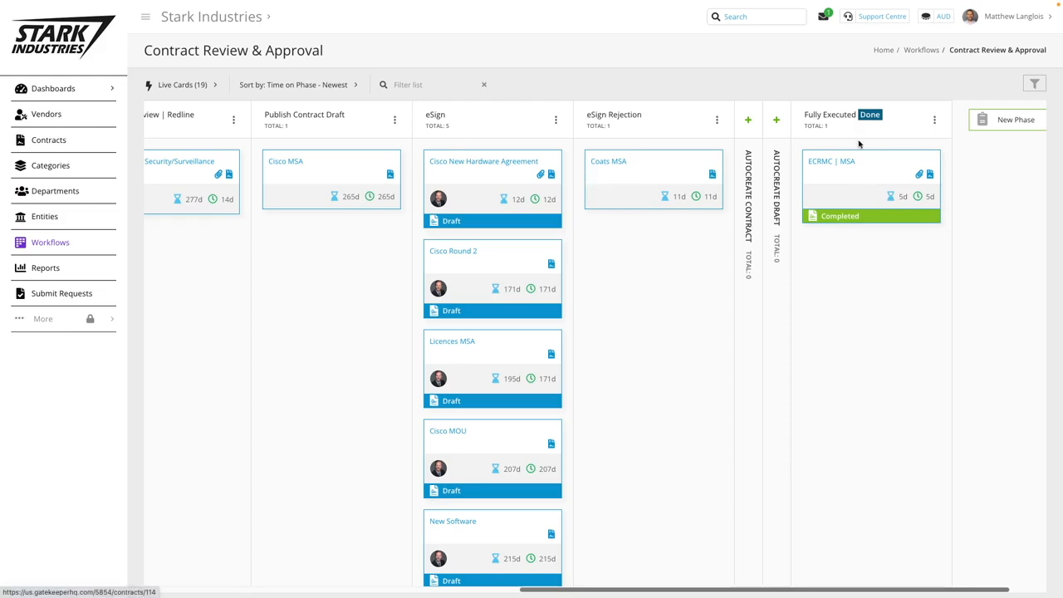
scroll(849, 145, "left", 10)
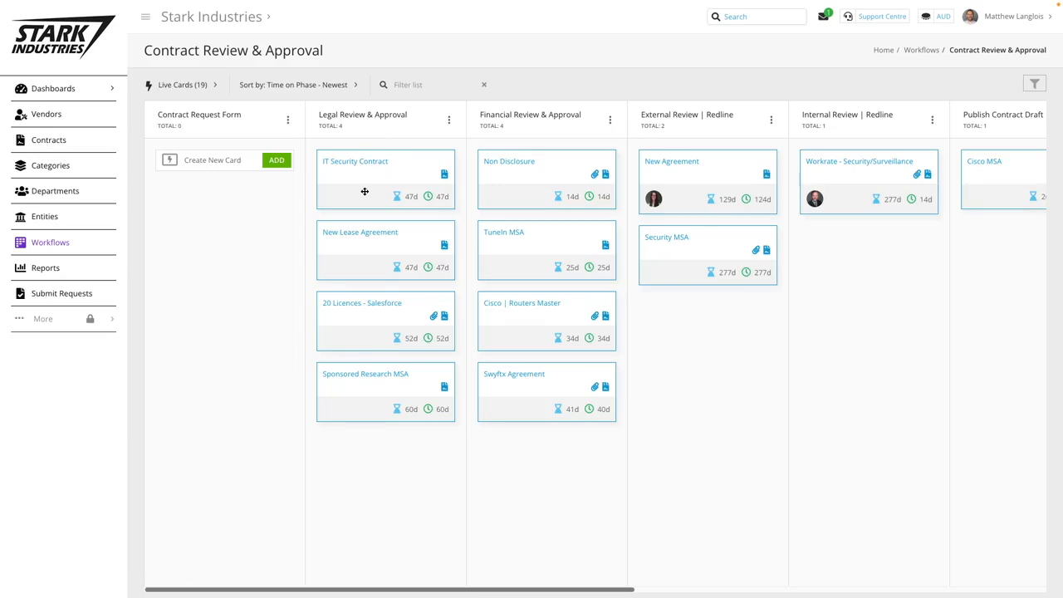
- Check out the contract draft of the Workrate - Security/Surveillance card to Word for the web, and open the Gatekeeper add-in there
left_click(884, 164)
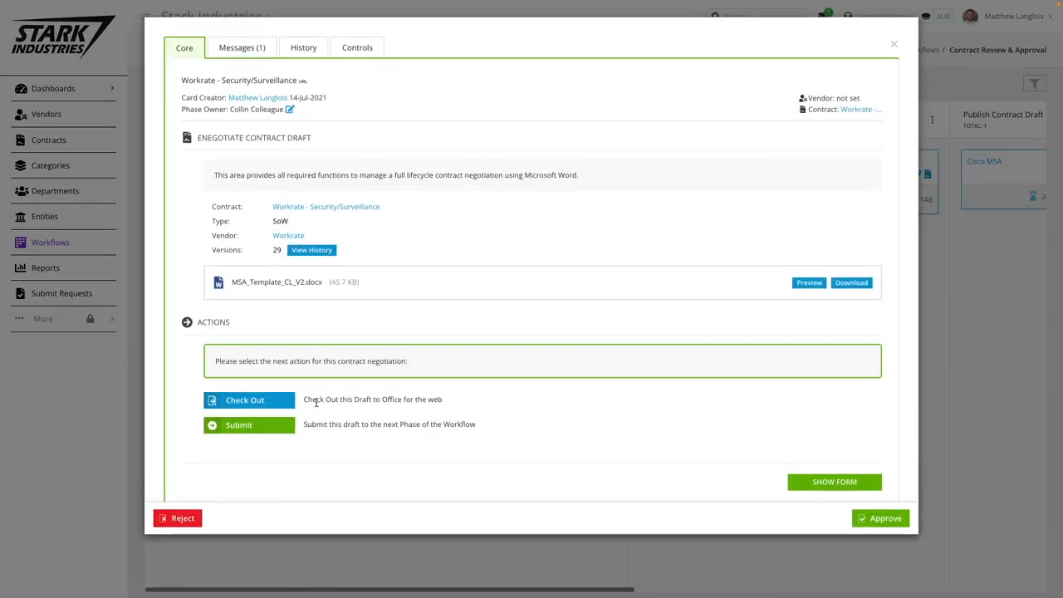
left_click_drag(306, 399, 420, 404)
left_click(440, 409)
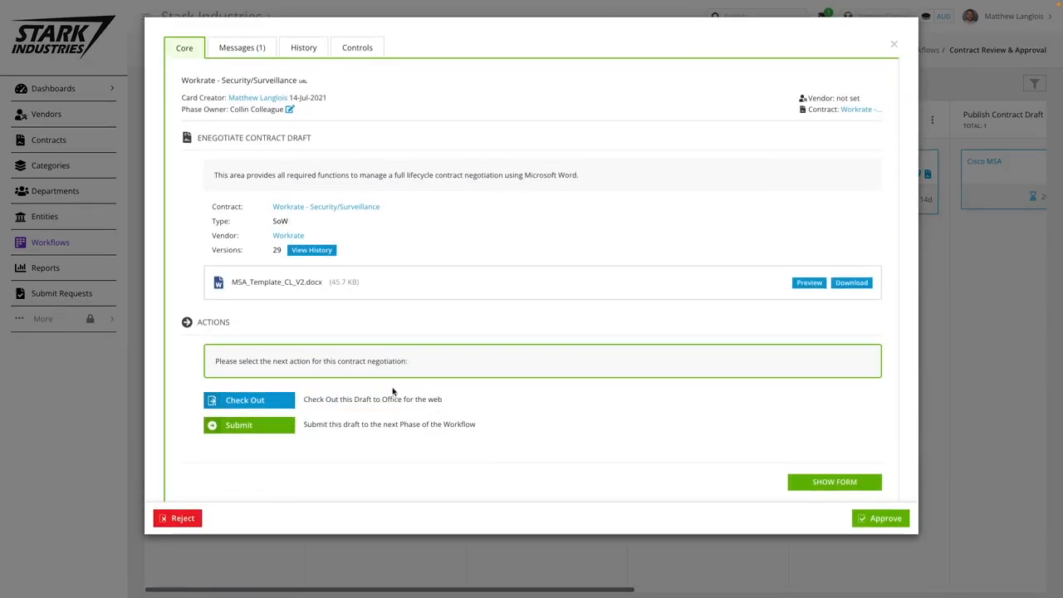
left_click(264, 400)
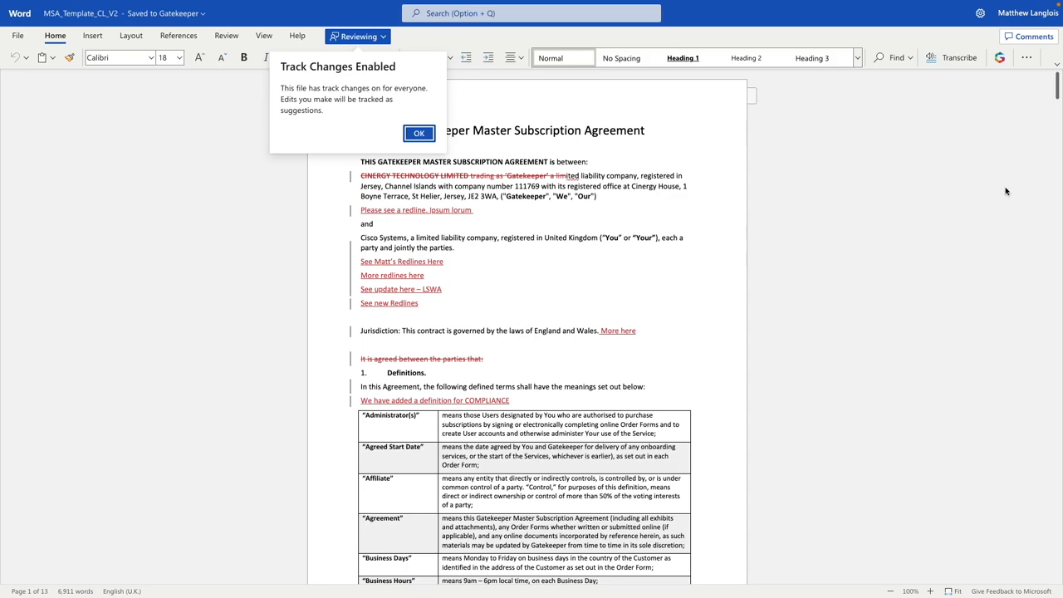
left_click(999, 58)
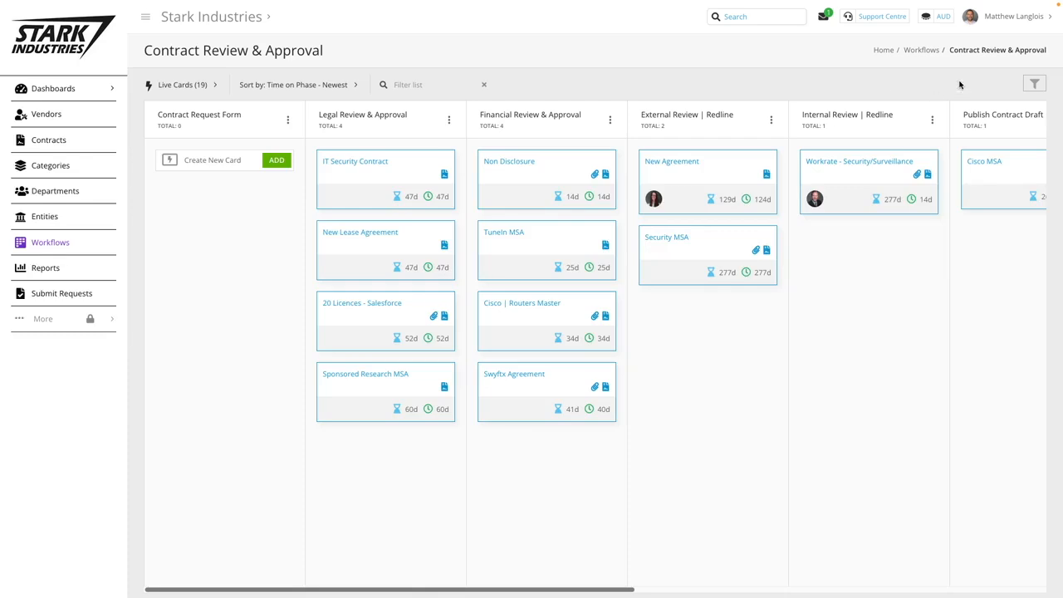
- Return to the workflows overview and open the Vendor Onboarding workflow
key("alt+Left")
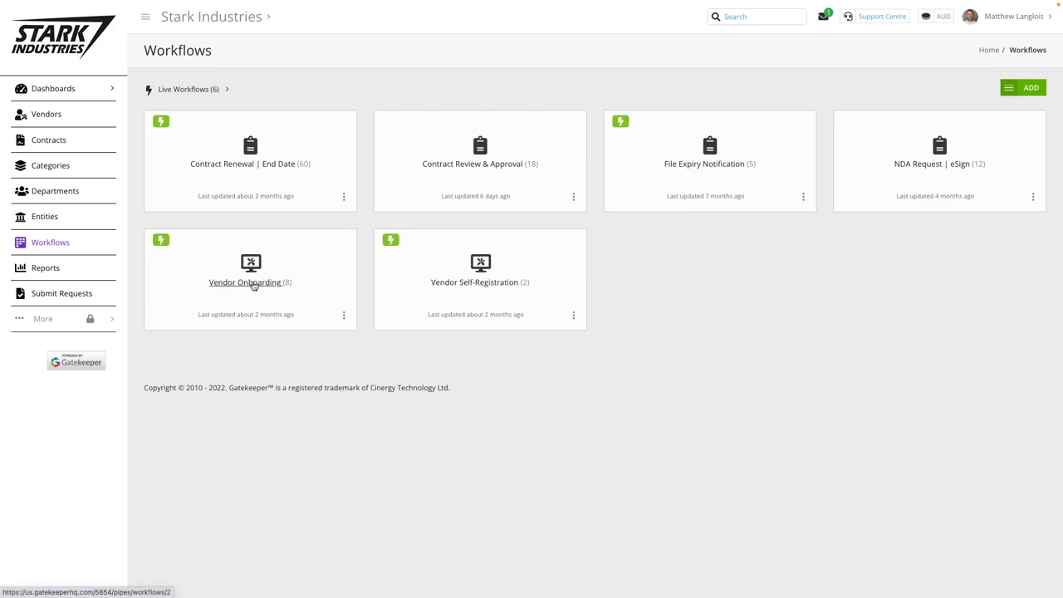
left_click(253, 285)
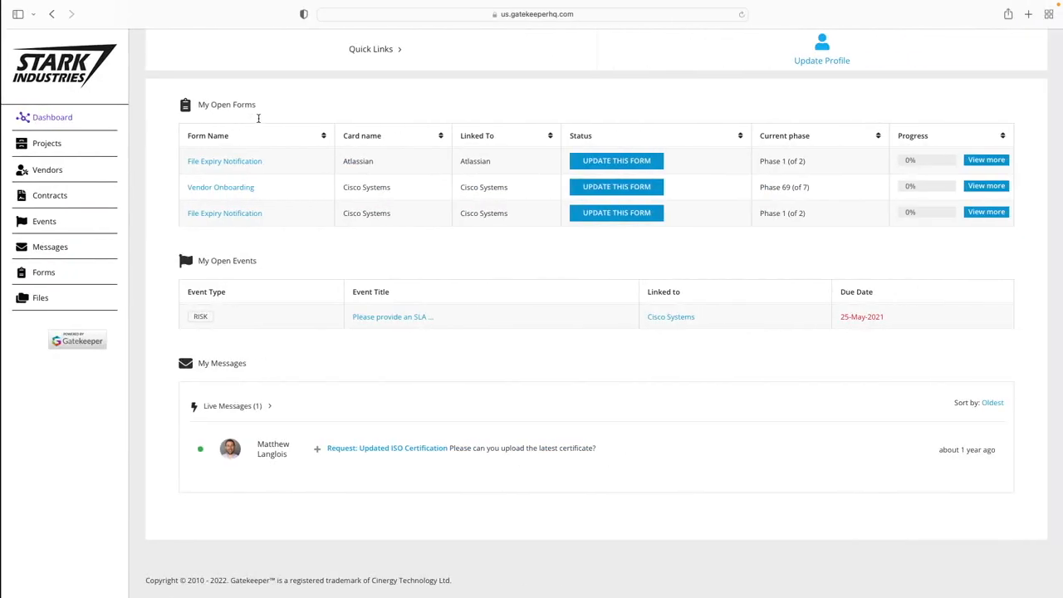
- On the Vendor Portal Dashboard, open the Vendor Onboarding form for Cisco Systems and review its vendor and company details fields
scroll(482, 98, "up", 2)
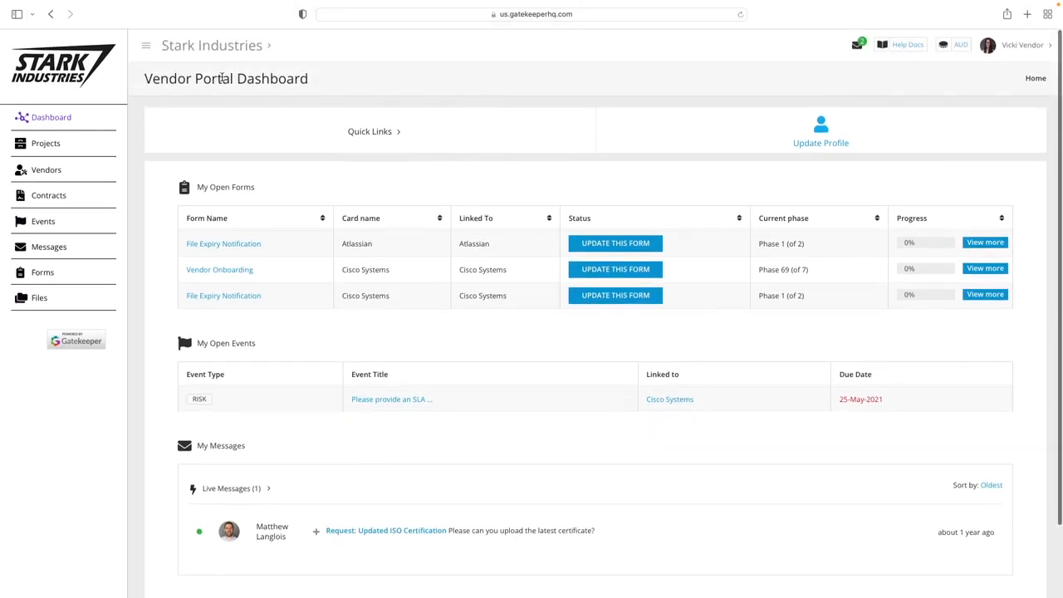
left_click(631, 272)
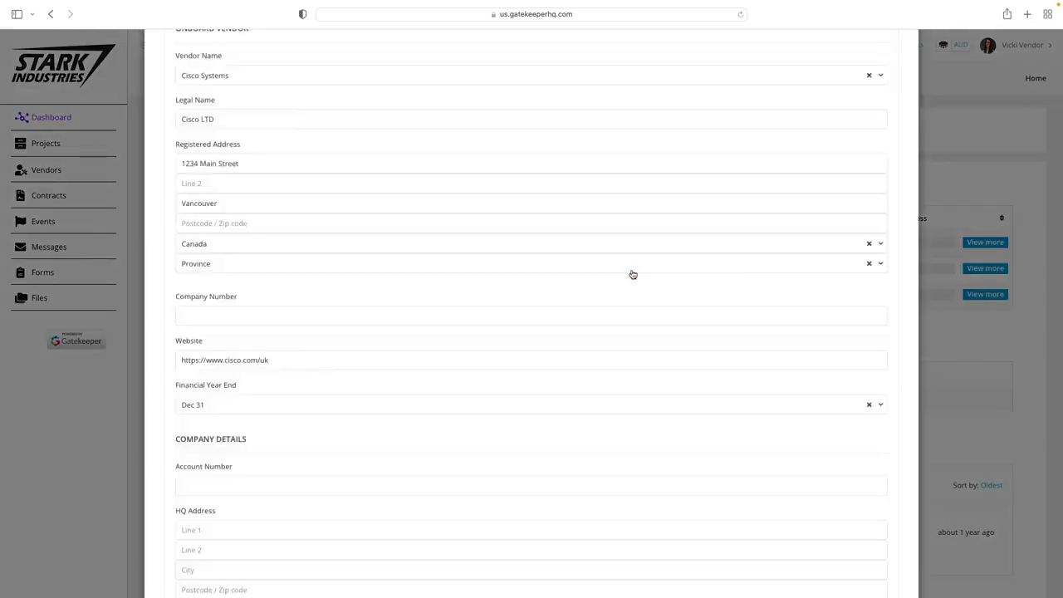
scroll(249, 402, "down", 3)
scroll(261, 299, "down", 10)
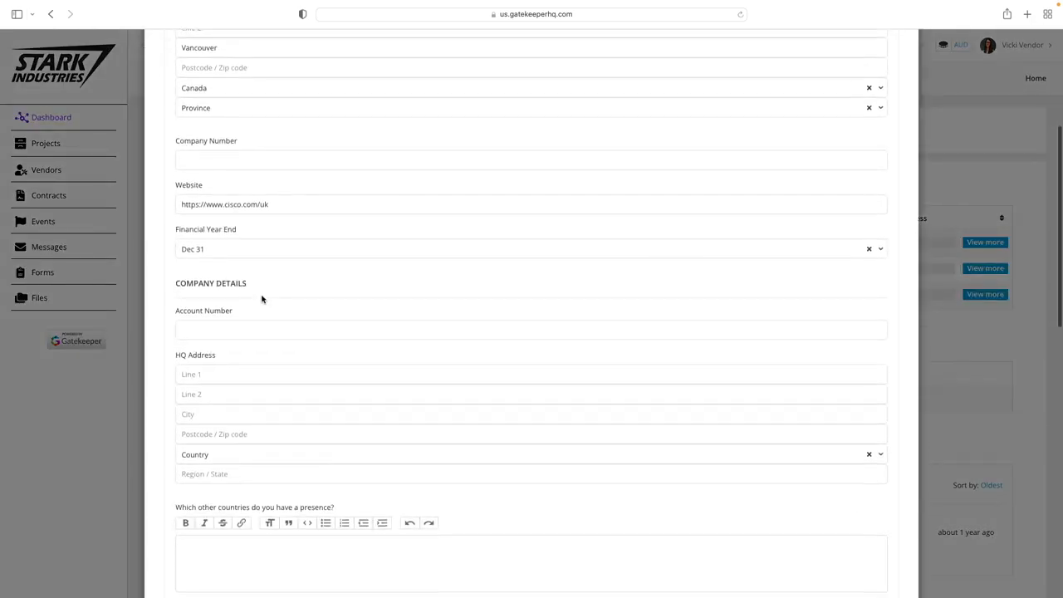
scroll(261, 299, "down", 1)
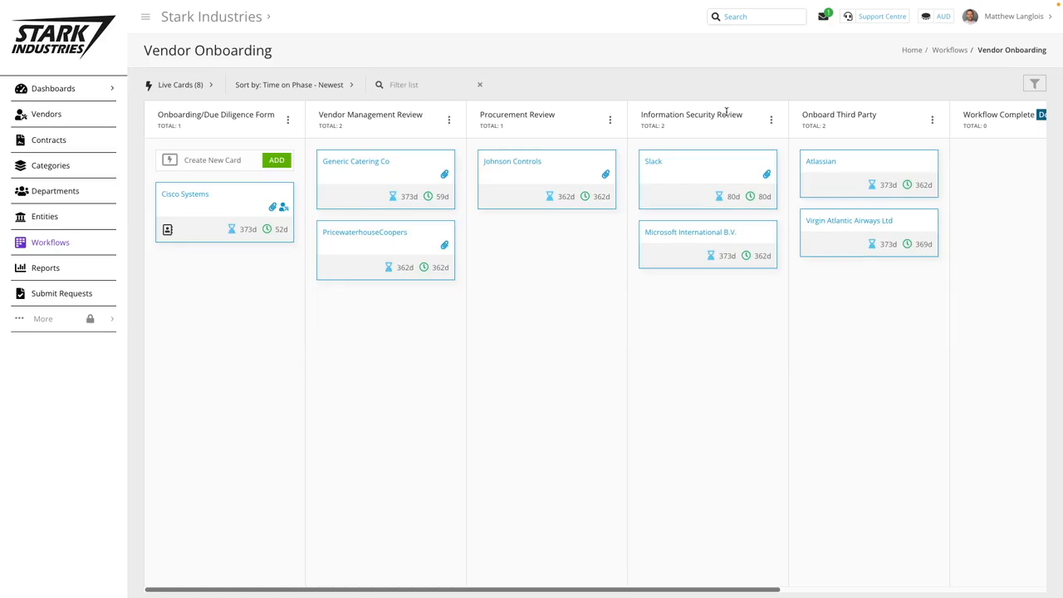
- Go to the vendors, open the Jones Lang Lasalle record and examine the full credit report in its Market IQ data
left_click(99, 119)
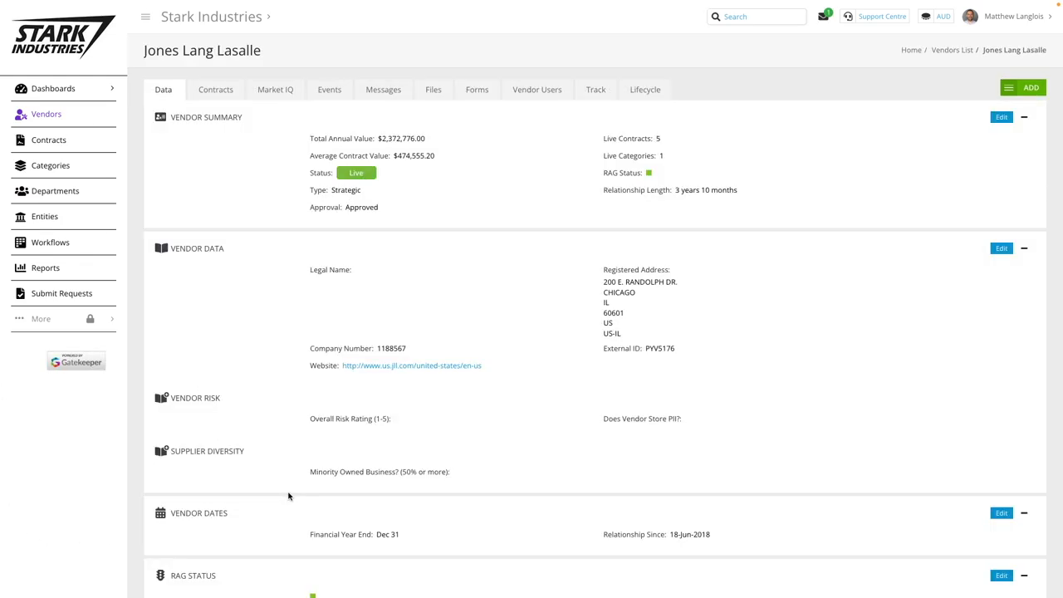
left_click(274, 89)
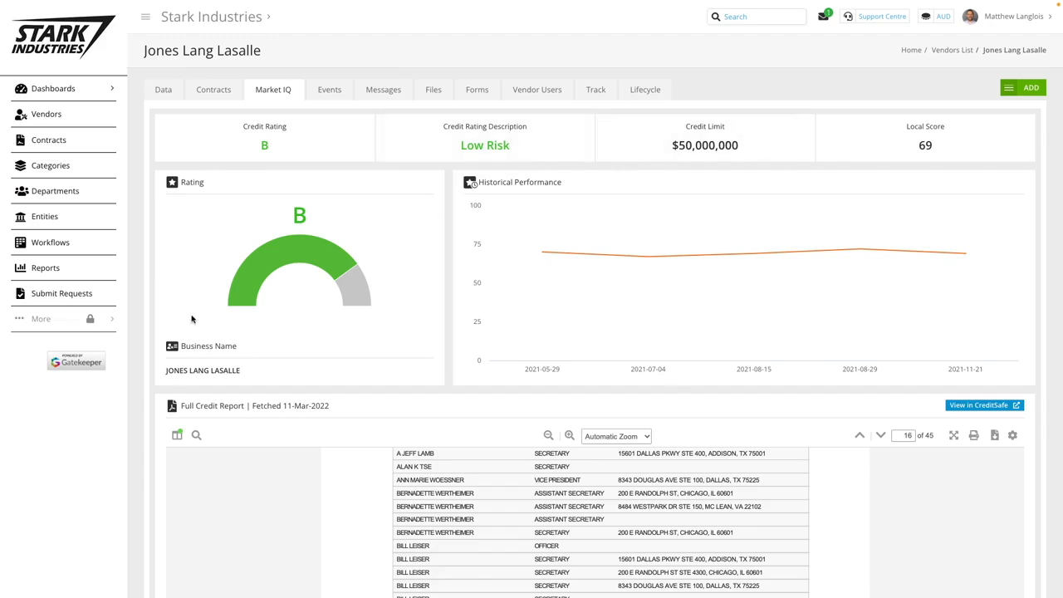
scroll(137, 317, "down", 3)
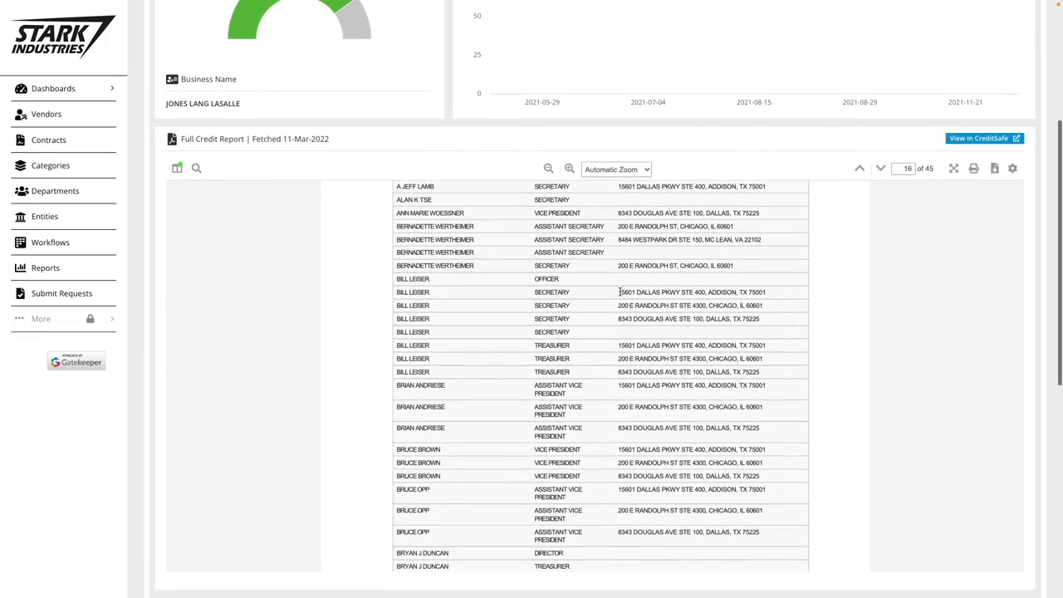
scroll(589, 303, "down", 10)
scroll(587, 324, "down", 15)
scroll(589, 323, "down", 3)
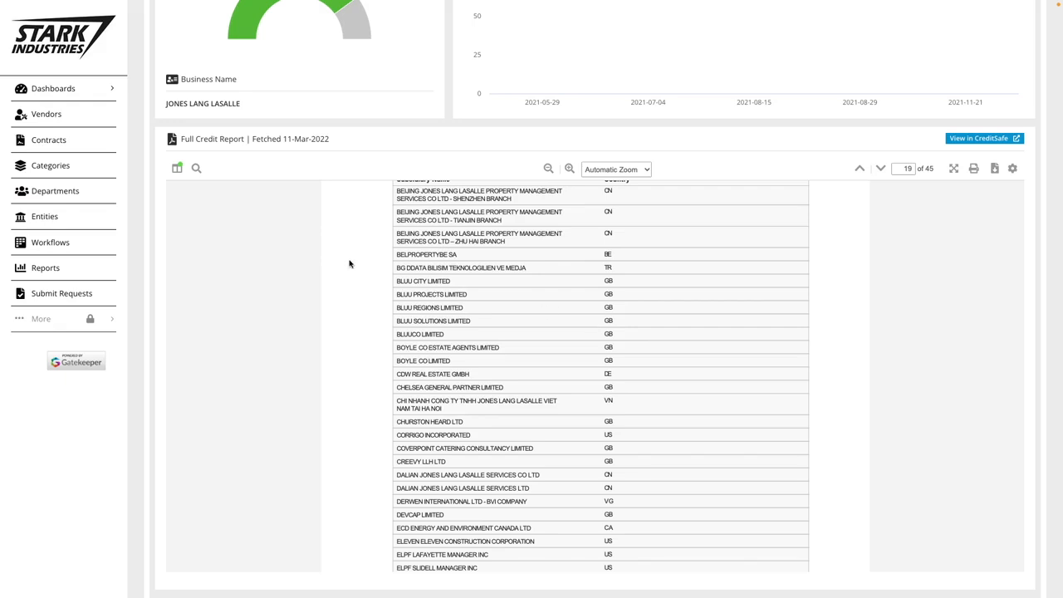
scroll(156, 207, "up", 4)
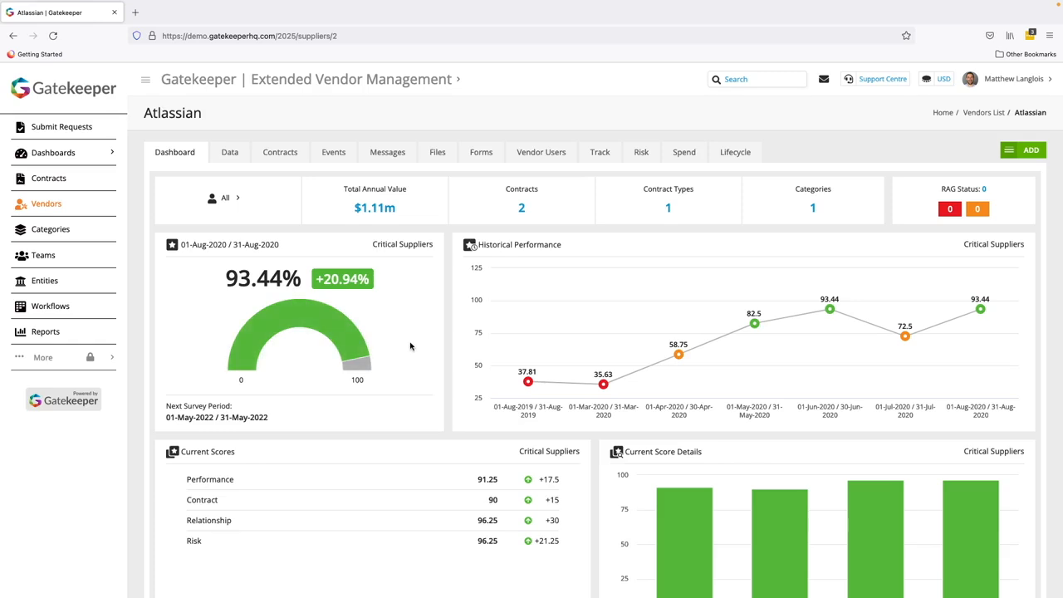
- Open the Risk Dashboard, examine its charts down to the Risk Heat Map, and switch to the Spend Dashboard
left_click(83, 154)
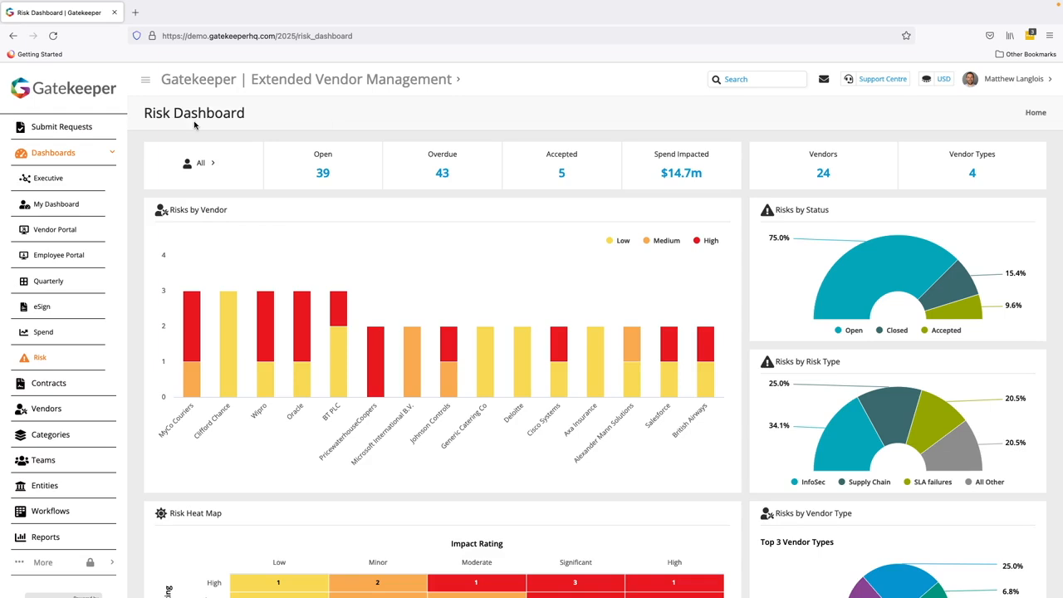
scroll(153, 185, "down", 1)
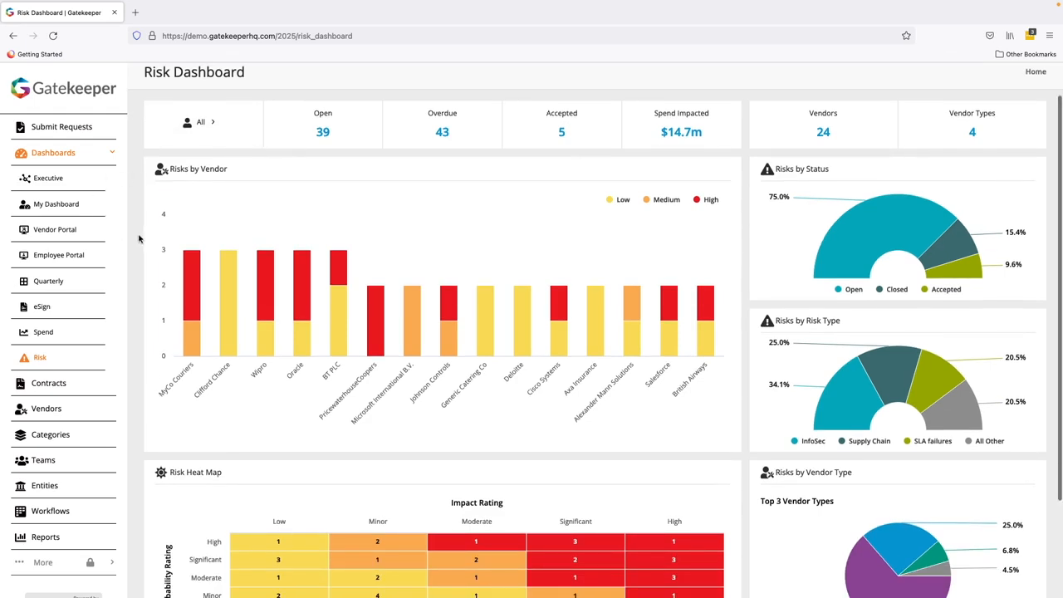
scroll(165, 357, "down", 3)
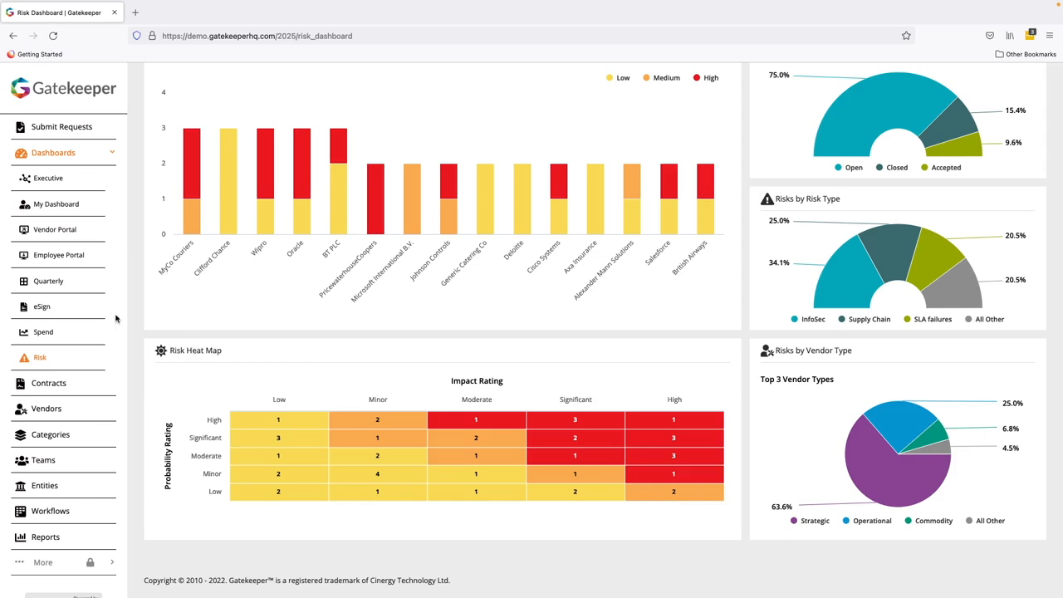
scroll(142, 378, "up", 4)
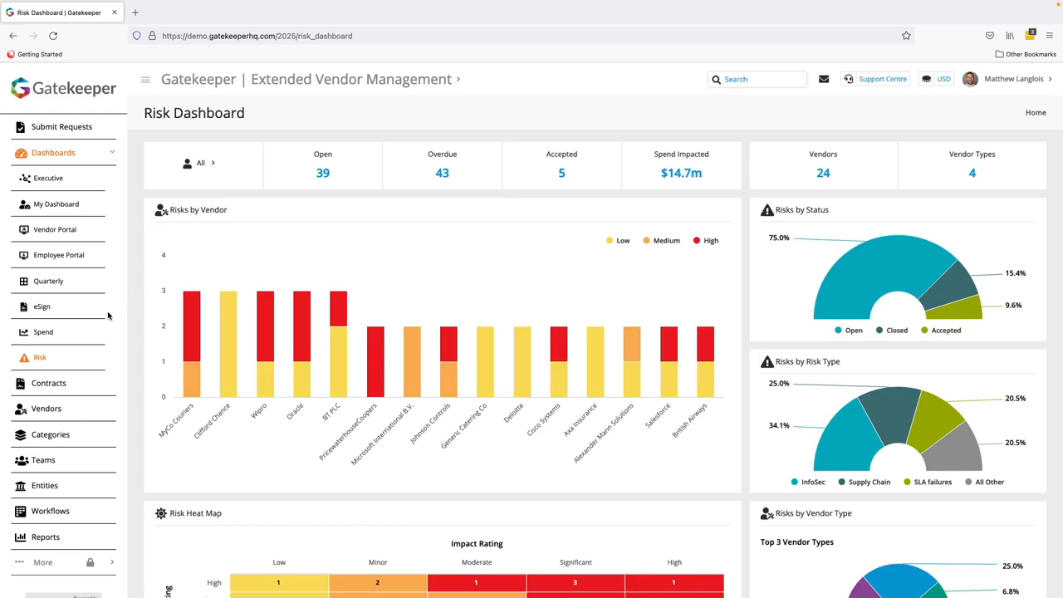
left_click(86, 328)
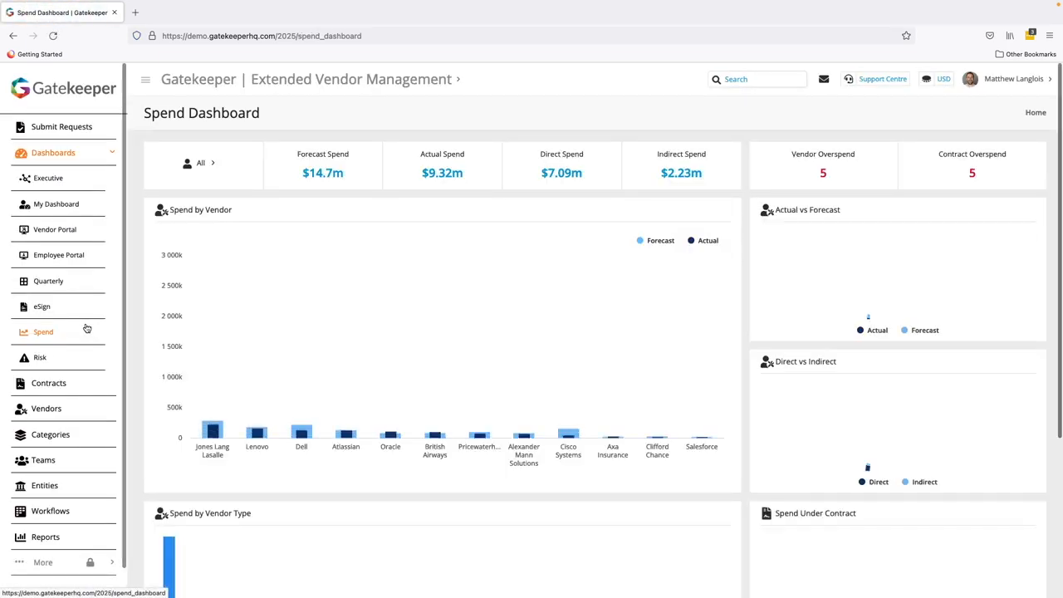